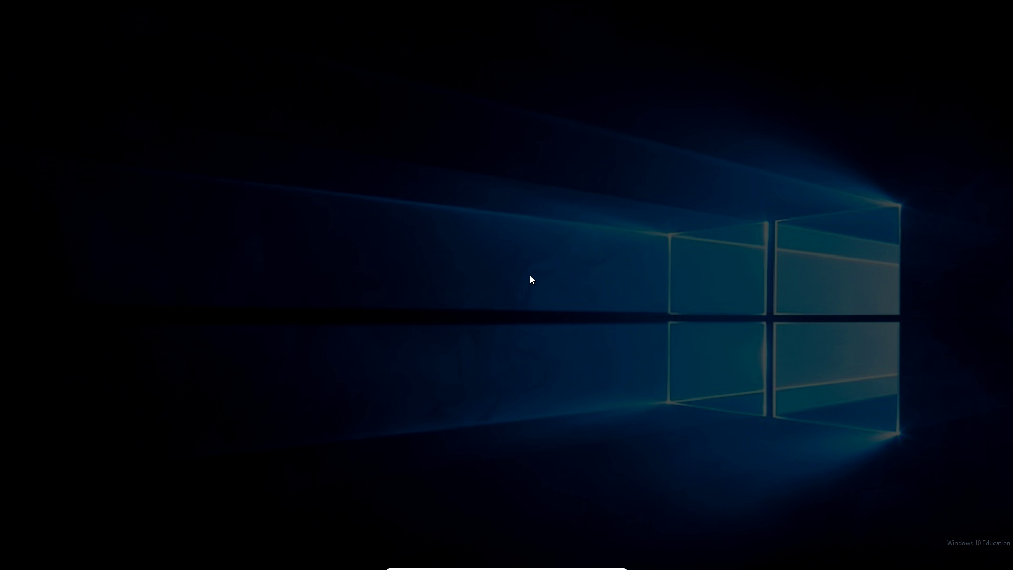
# - Run the downloaded free YouTube video downloader file from Firefox's security warning
pyautogui.click(542, 306)
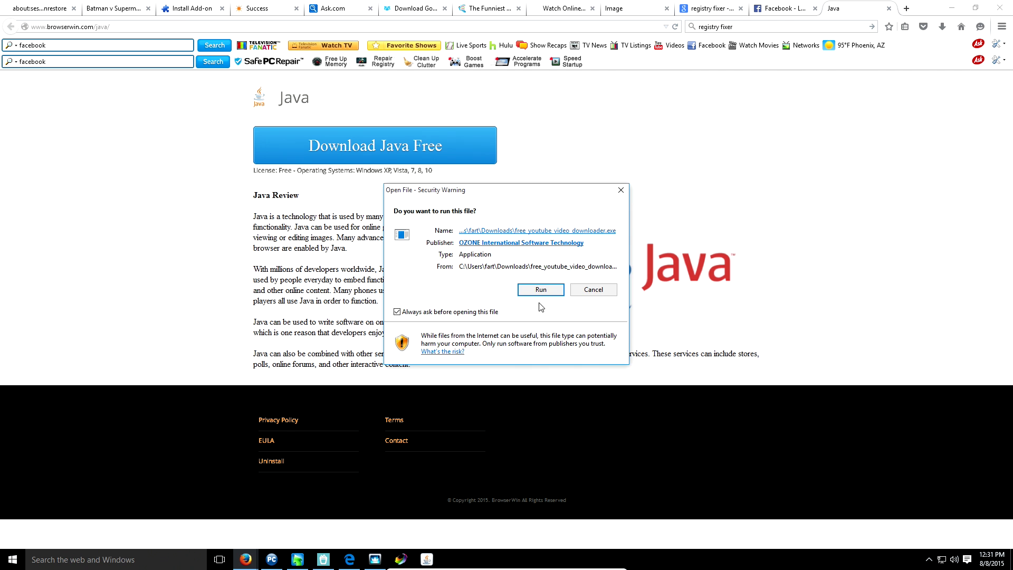
pyautogui.click(540, 295)
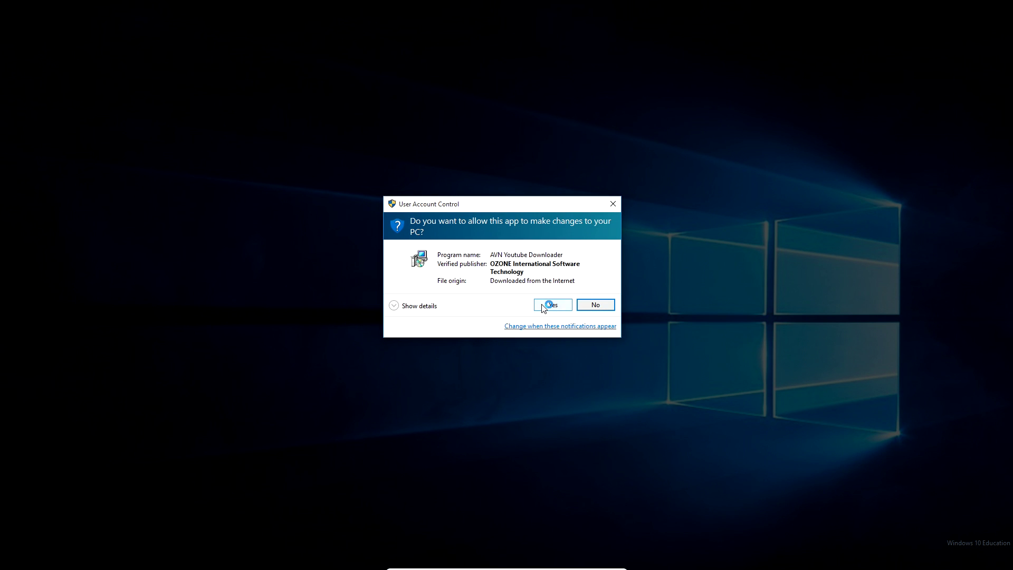
# - Allow the installer and step through the Free YouTube Video Downloader setup pages
pyautogui.click(541, 305)
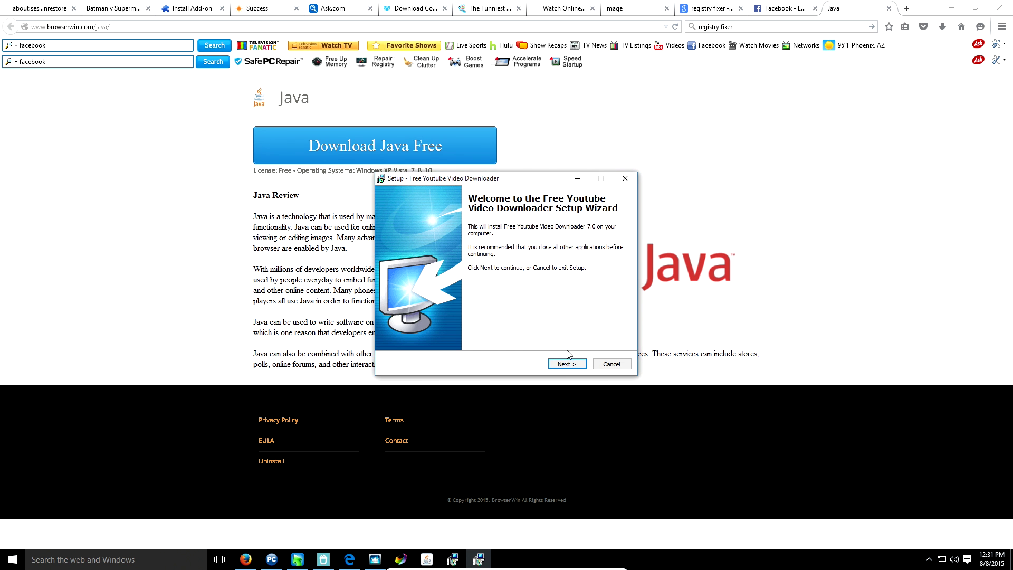
pyautogui.click(562, 365)
pyautogui.click(562, 365)
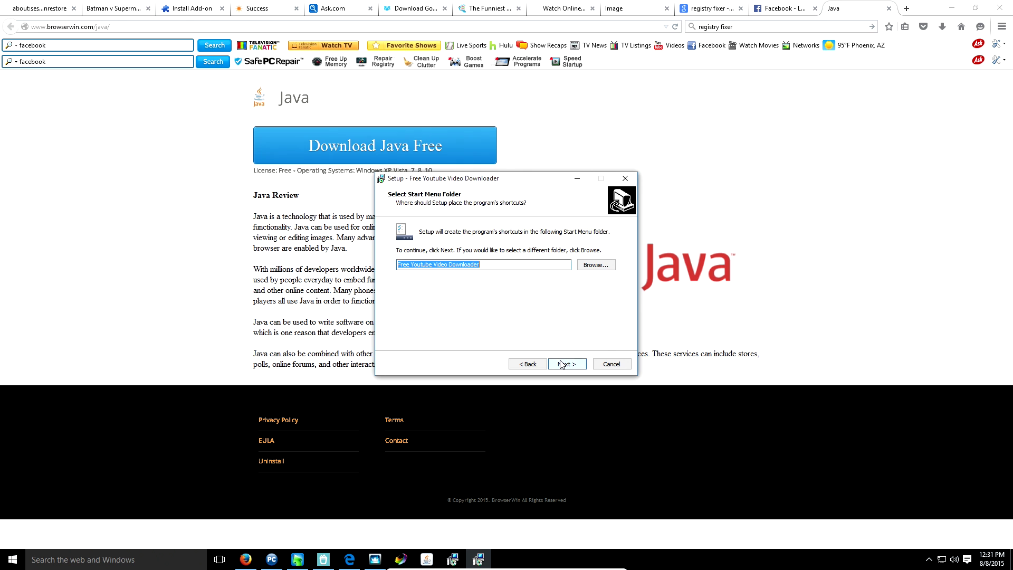
pyautogui.click(561, 366)
pyautogui.click(561, 366)
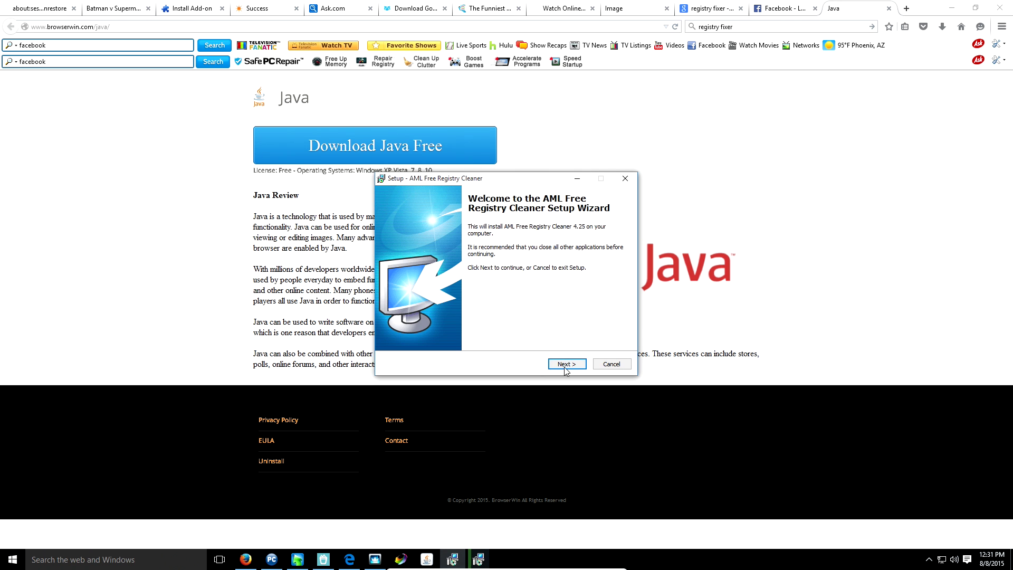
# - Accept the AML Free Registry Cleaner license and continue its installation
pyautogui.click(561, 366)
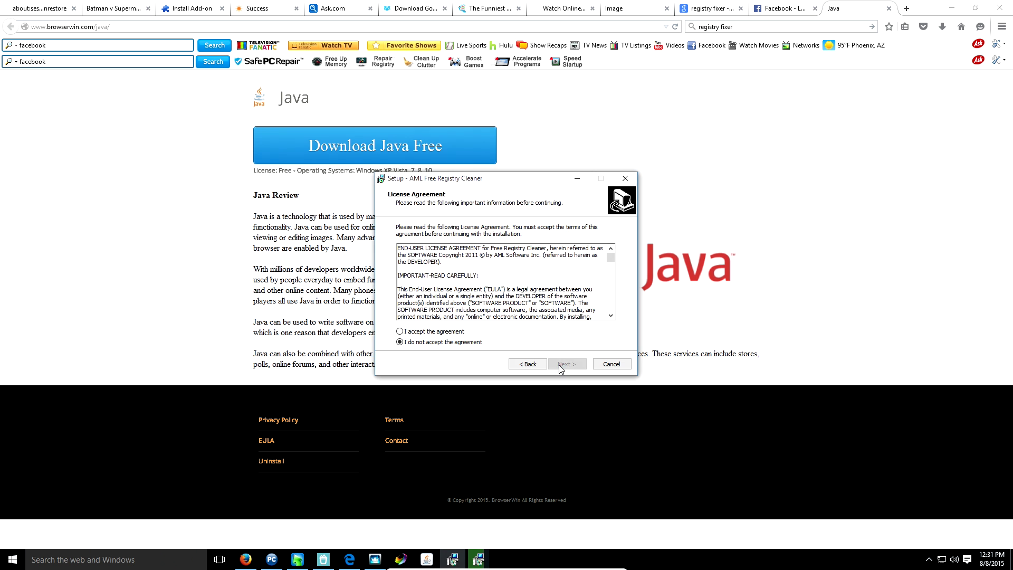
pyautogui.click(432, 334)
pyautogui.click(564, 364)
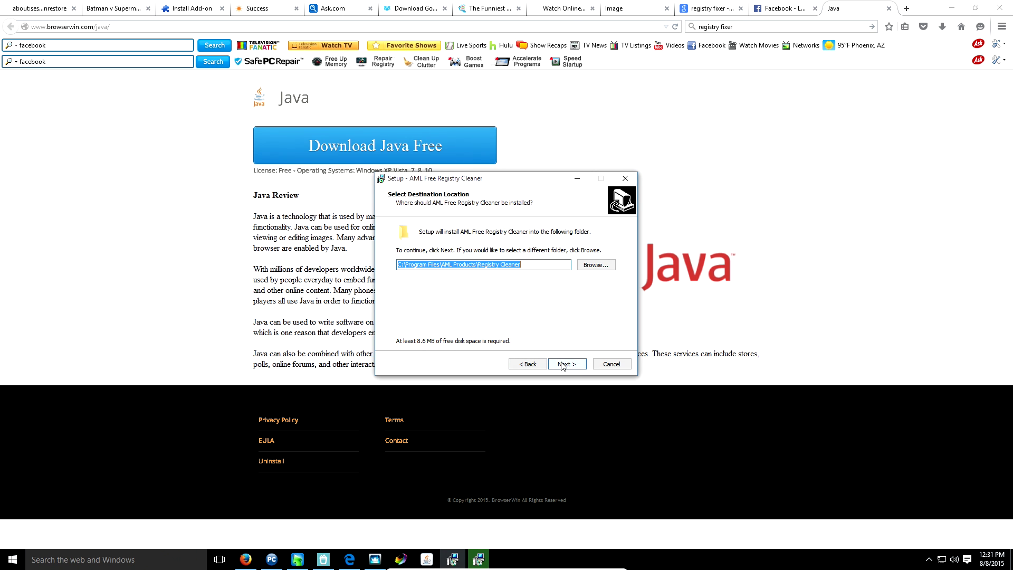
pyautogui.click(562, 365)
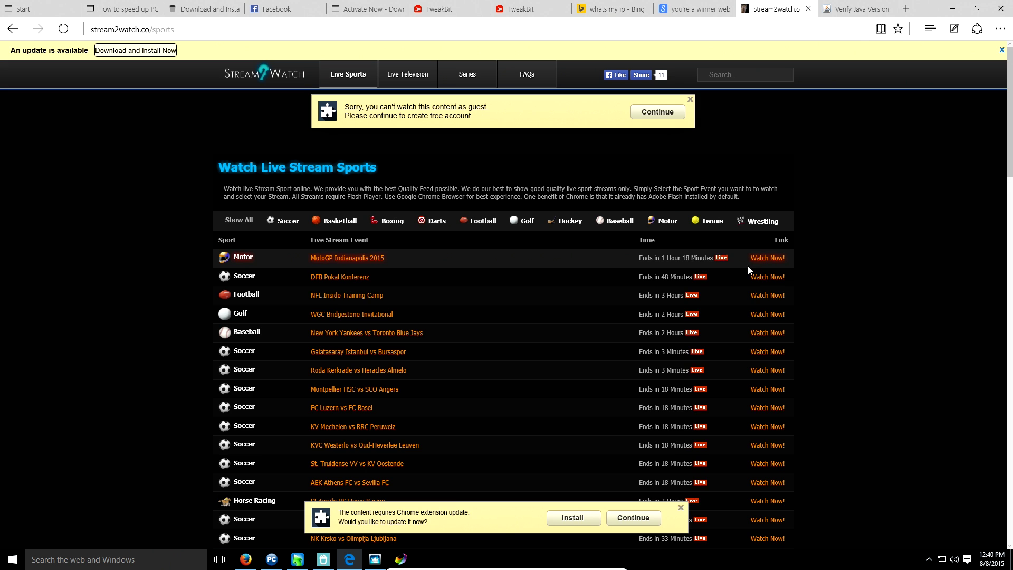
# - Install the stream2watch fake extension update and dismiss the lucky-visitor alert
pyautogui.click(578, 523)
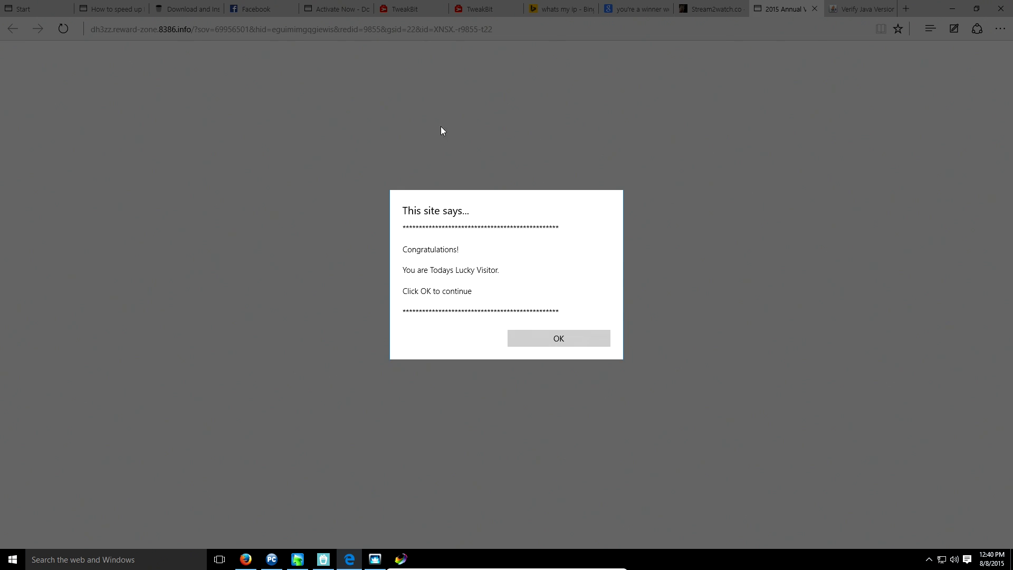
pyautogui.click(544, 344)
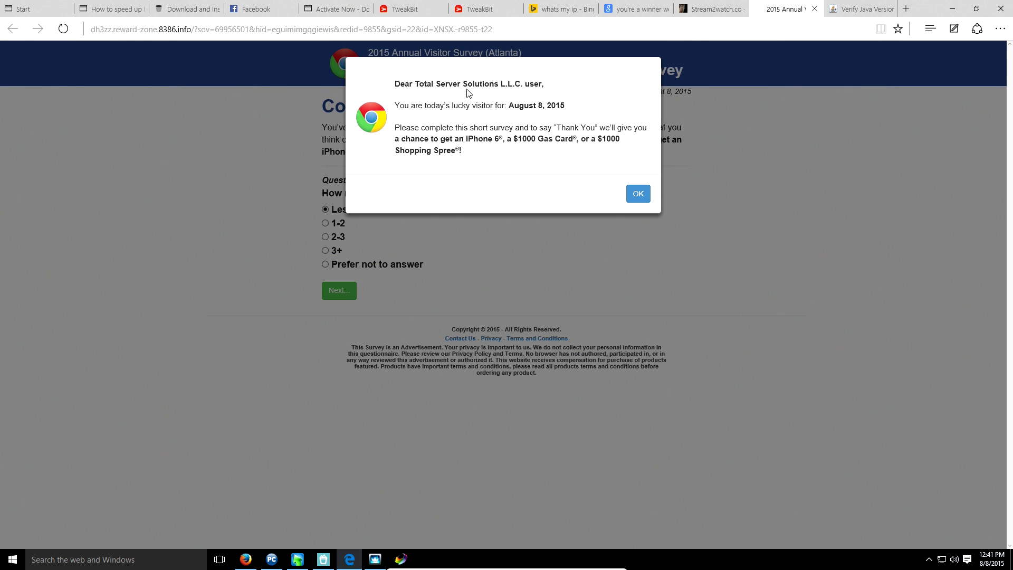
# - Dismiss the survey popup, answer the four questions, and submit the survey
pyautogui.click(640, 194)
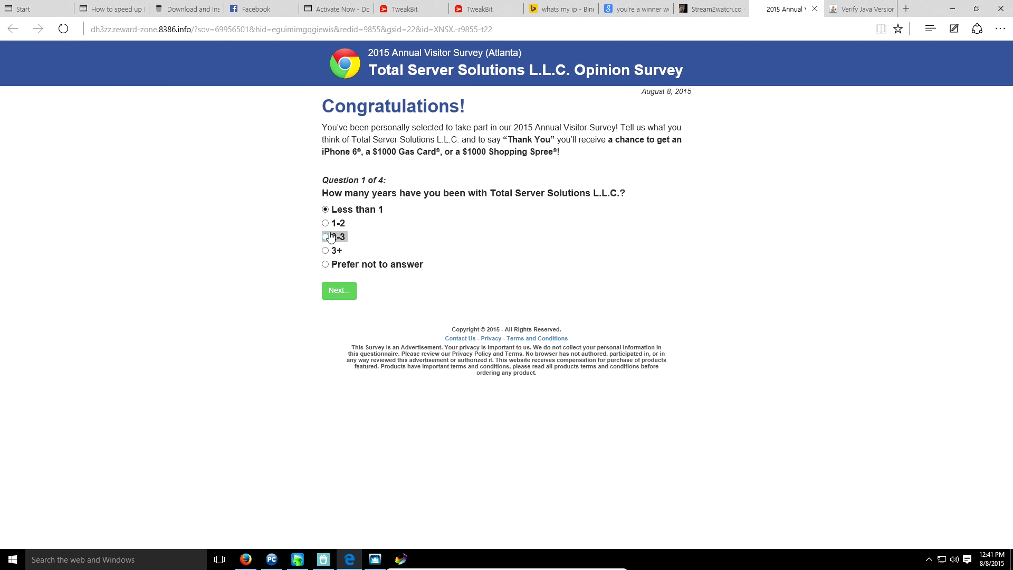
pyautogui.click(349, 291)
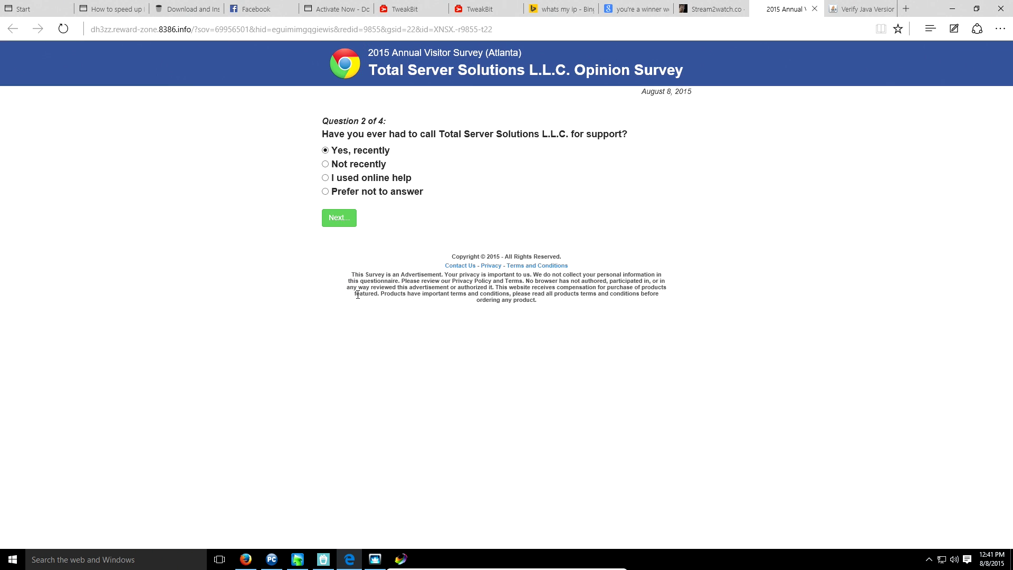
pyautogui.click(324, 185)
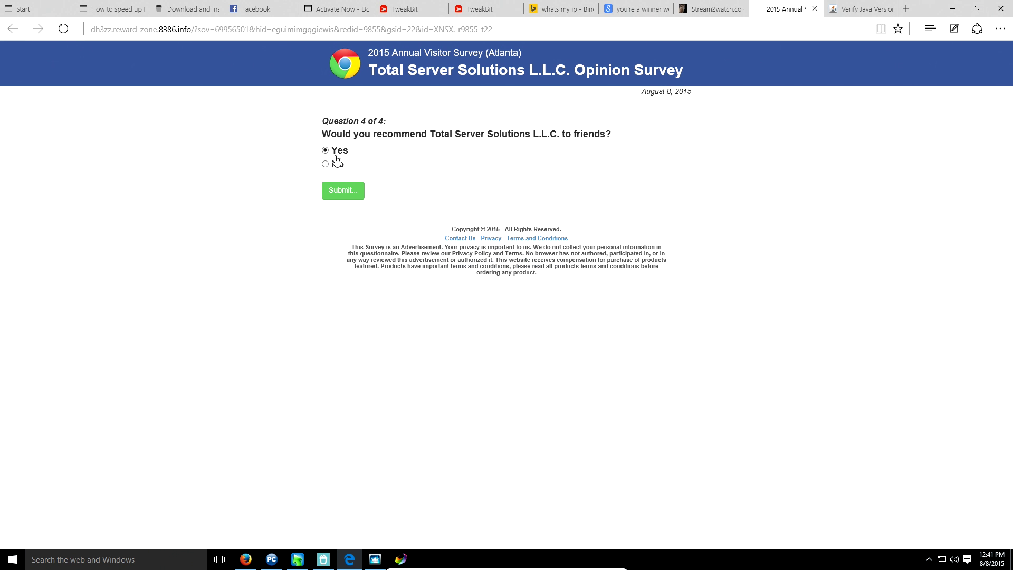
pyautogui.click(332, 163)
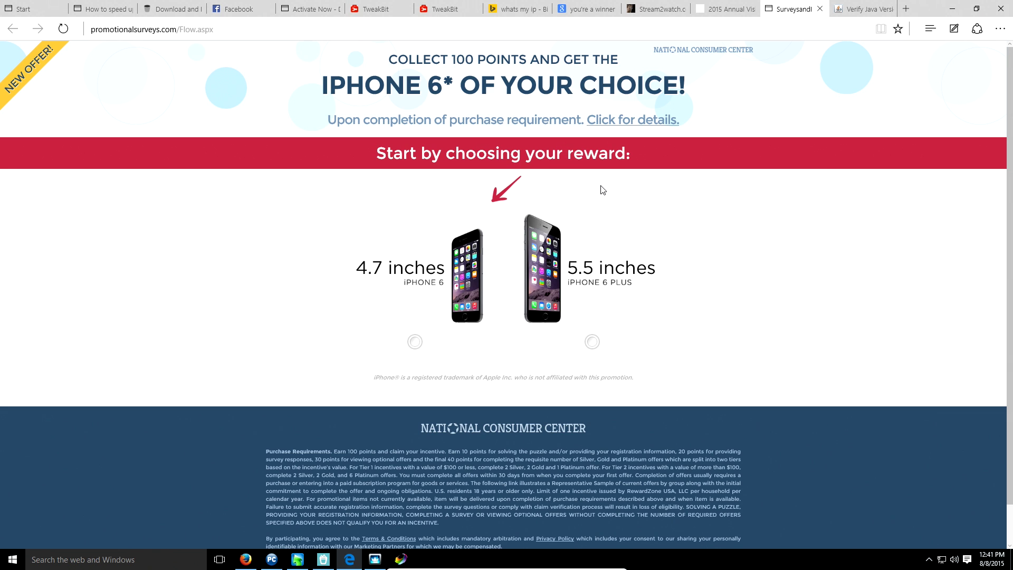
# - Choose the 5.5-inch iPhone 6 Plus reward and set the birth year to 1929
pyautogui.click(593, 342)
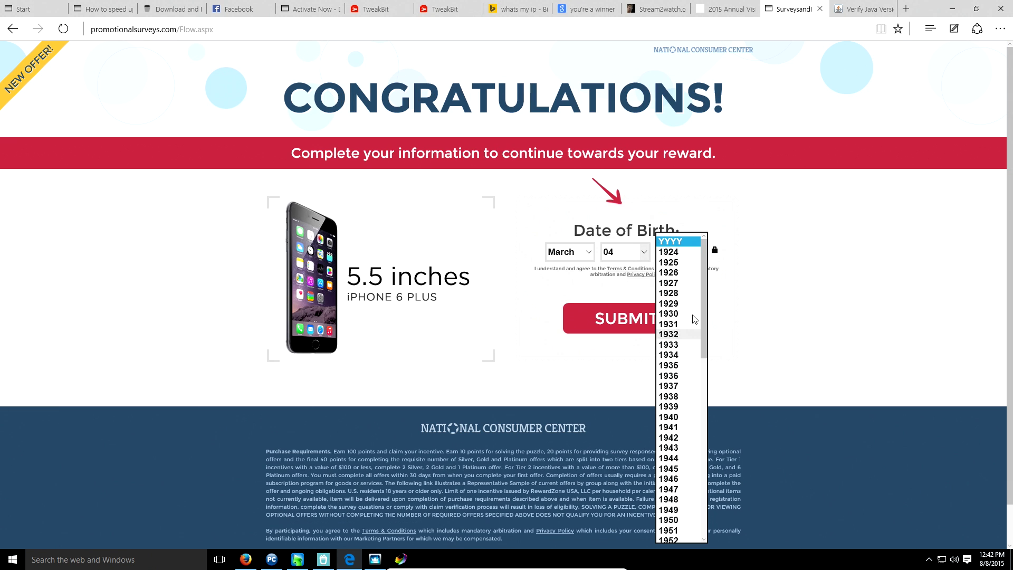
pyautogui.click(673, 312)
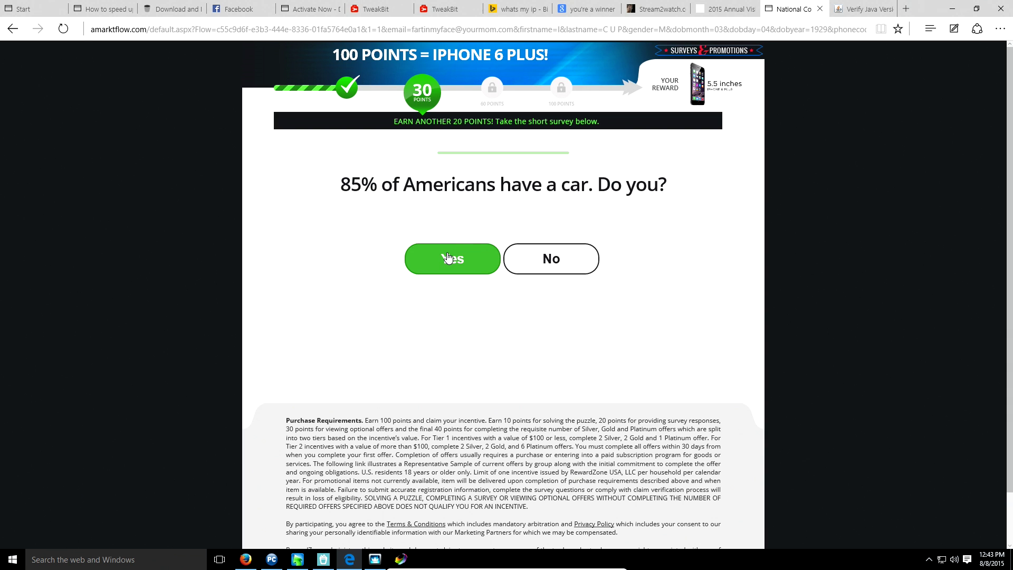
# - Answer Yes to the car, gun control, debt and other survey questions
pyautogui.click(448, 259)
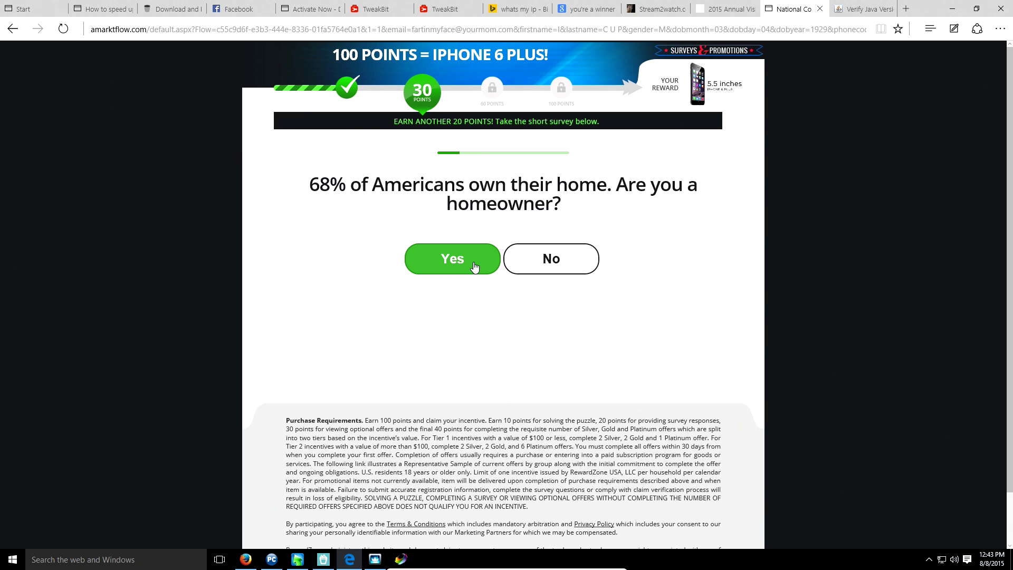
pyautogui.click(476, 267)
pyautogui.click(475, 267)
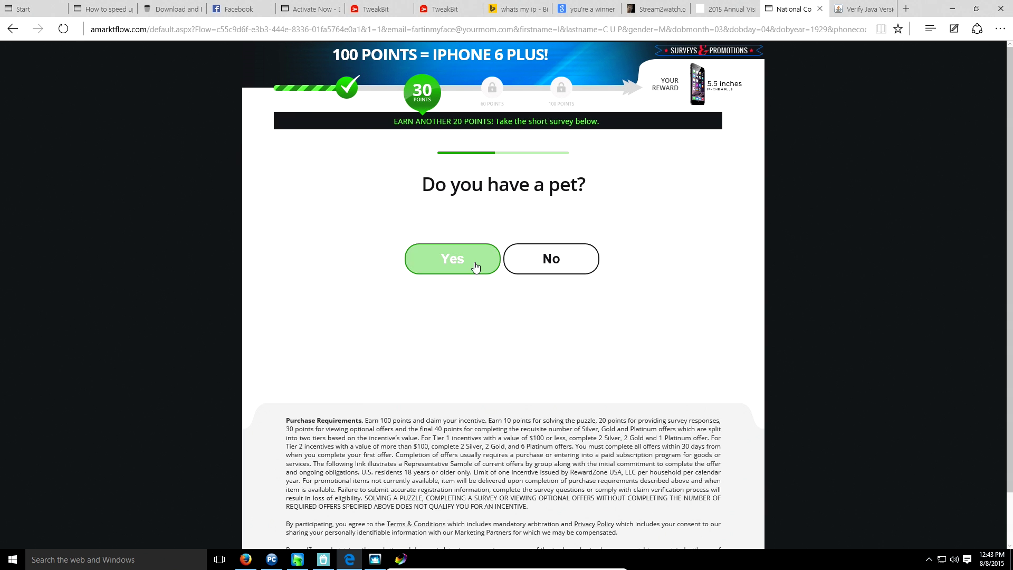
pyautogui.click(476, 268)
pyautogui.click(475, 268)
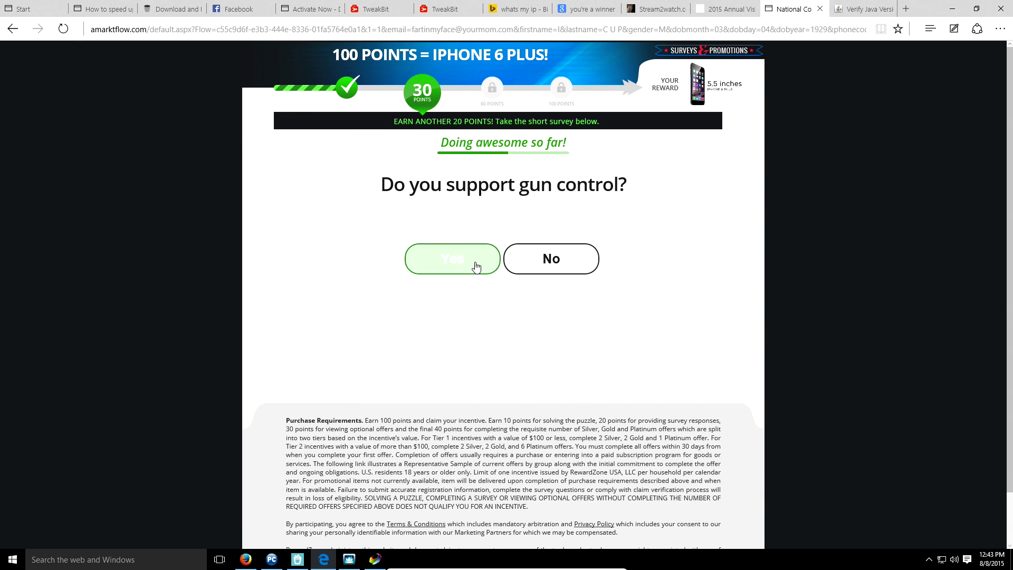
pyautogui.click(476, 267)
pyautogui.click(476, 267)
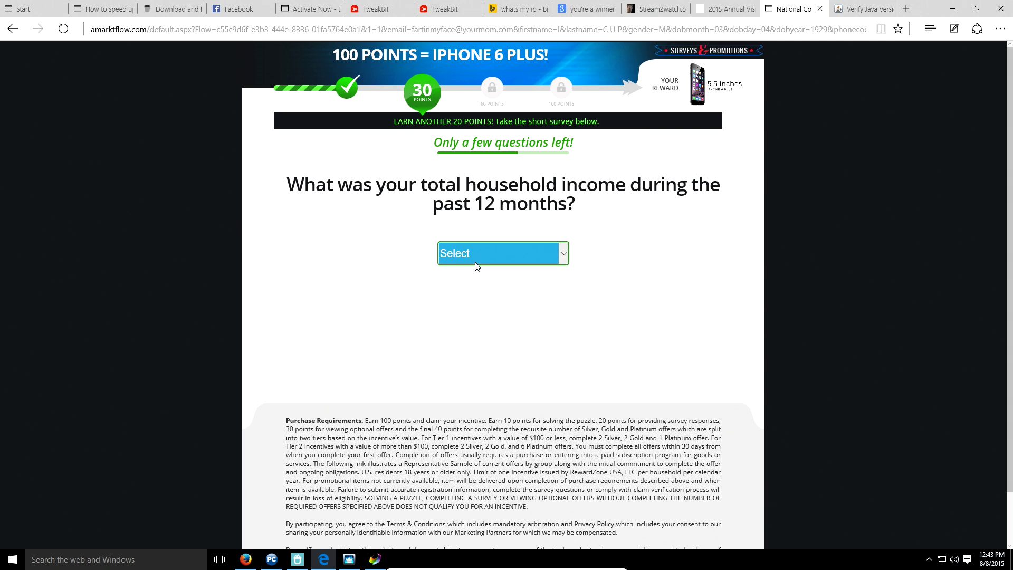
# - Pick a household income option and answer the employment and following questions
pyautogui.click(478, 257)
pyautogui.click(477, 289)
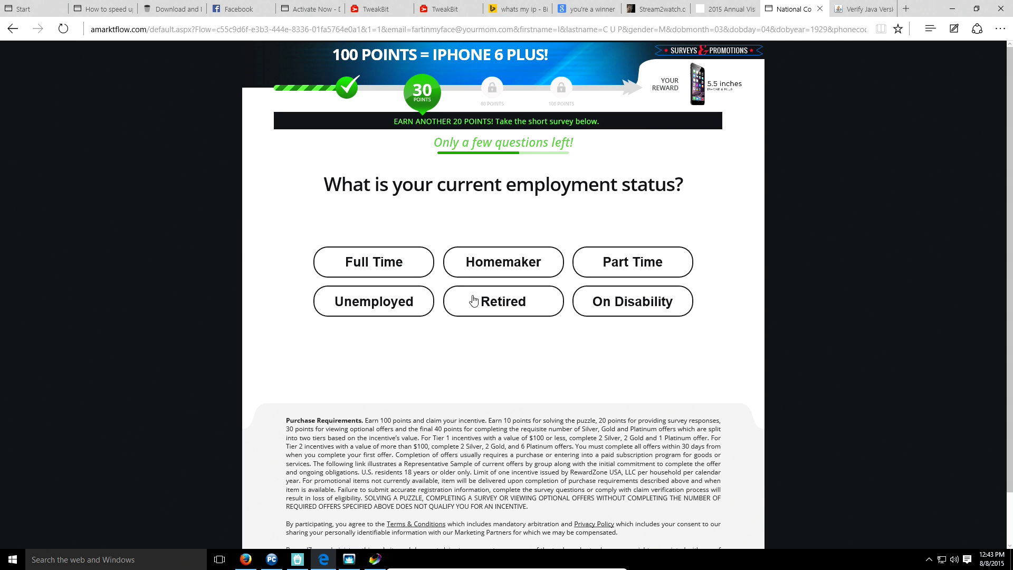
pyautogui.click(515, 268)
pyautogui.click(467, 269)
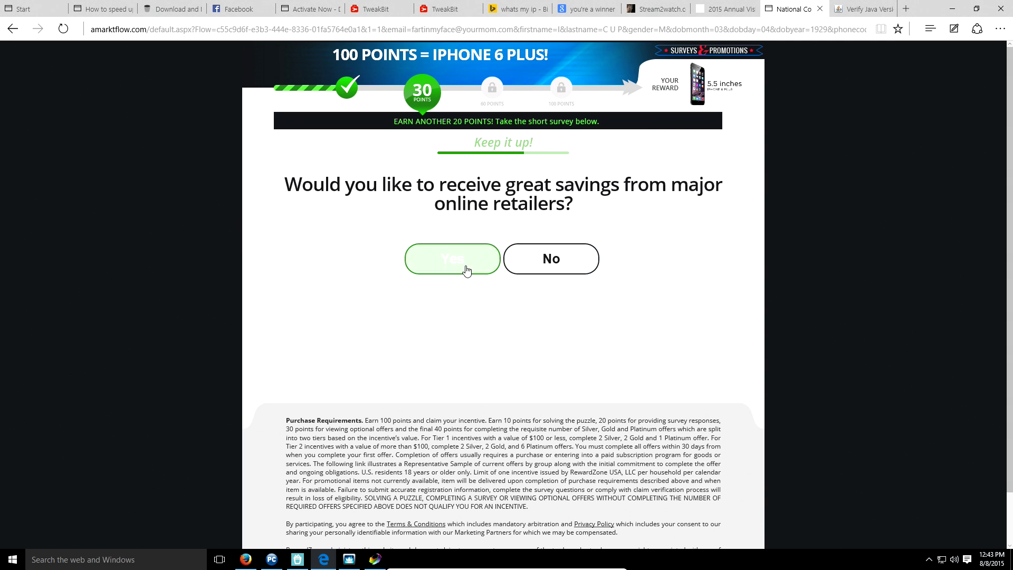
pyautogui.click(457, 262)
# - Answer Yes to the health and depression questions, No to Cialis, and submit registration
pyautogui.click(524, 262)
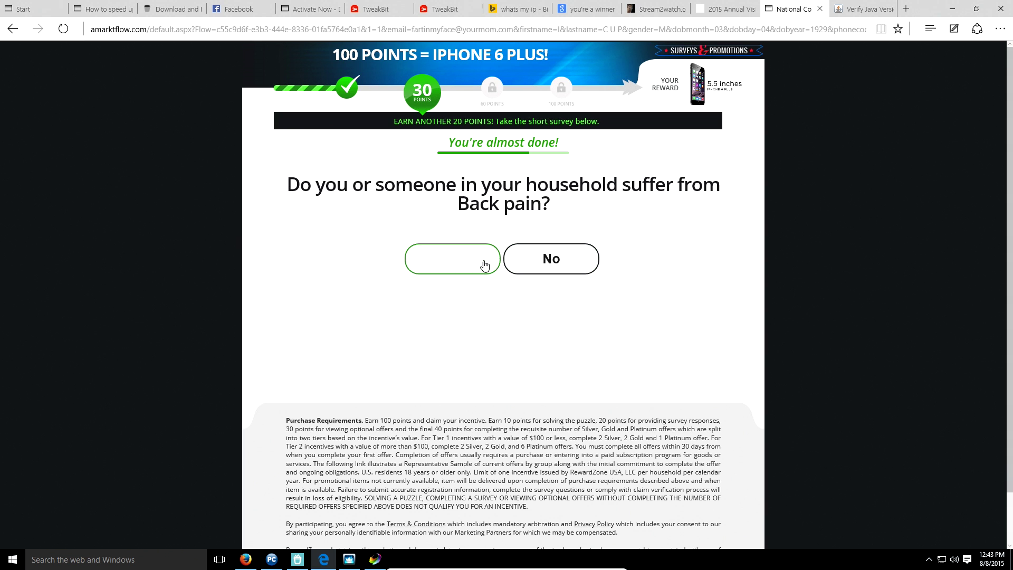
pyautogui.click(484, 267)
pyautogui.click(444, 262)
pyautogui.click(491, 264)
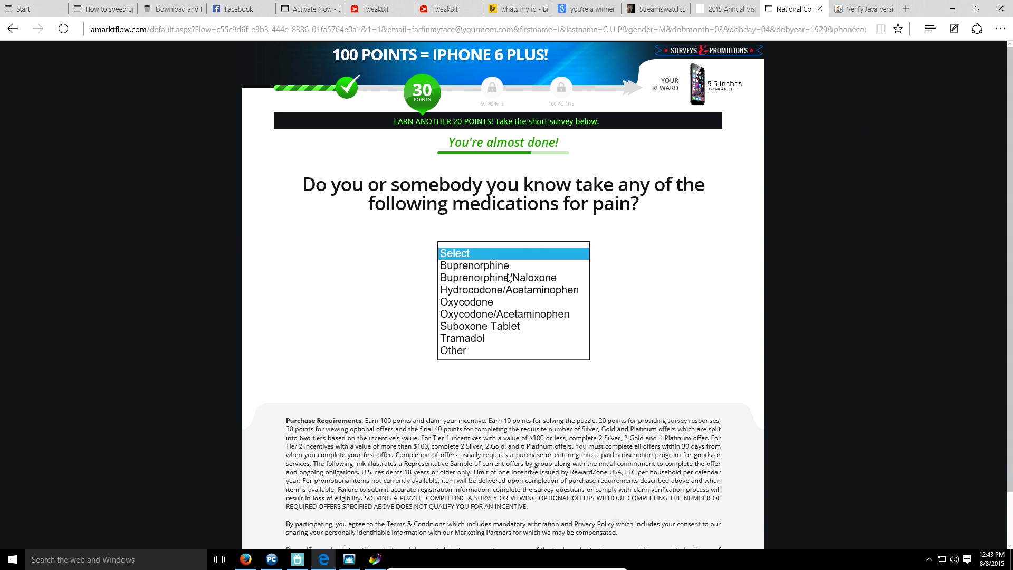
pyautogui.click(474, 290)
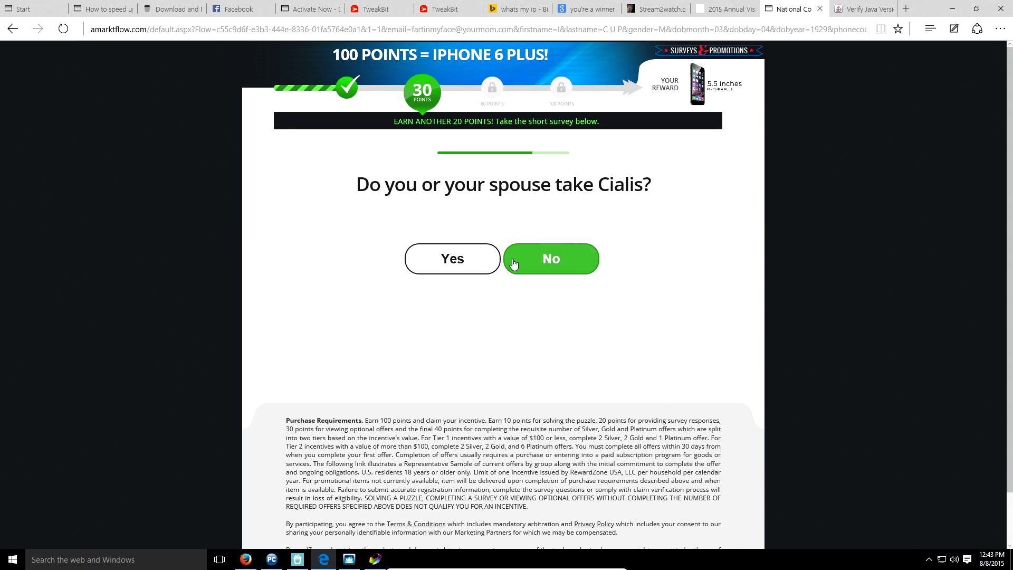
pyautogui.click(513, 262)
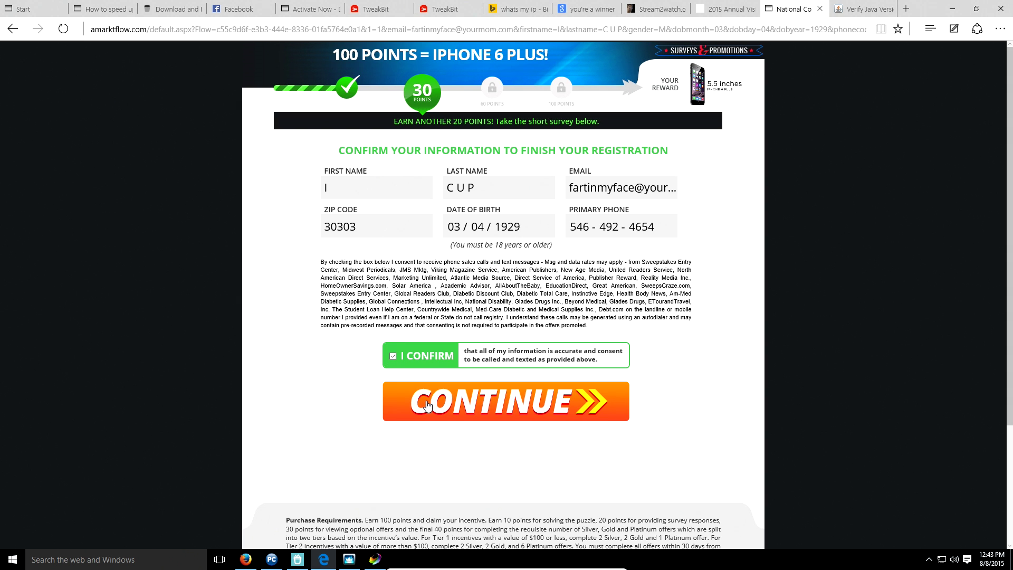
pyautogui.click(428, 406)
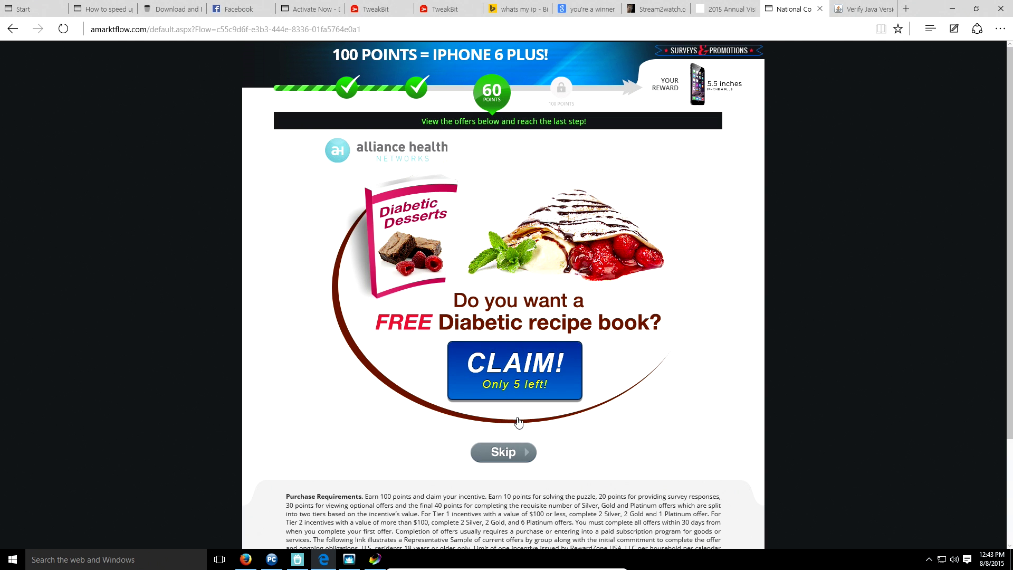
# - Close the survey pages to reach the Open Software Updater warning page
pyautogui.click(657, 9)
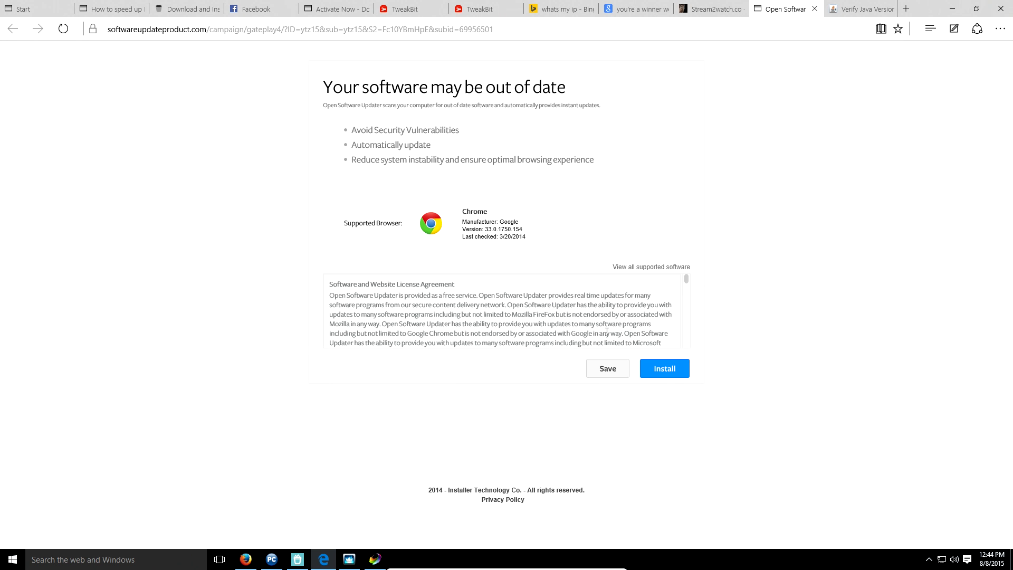
# - Install and start downloading the Open Software Updater installer
pyautogui.click(668, 372)
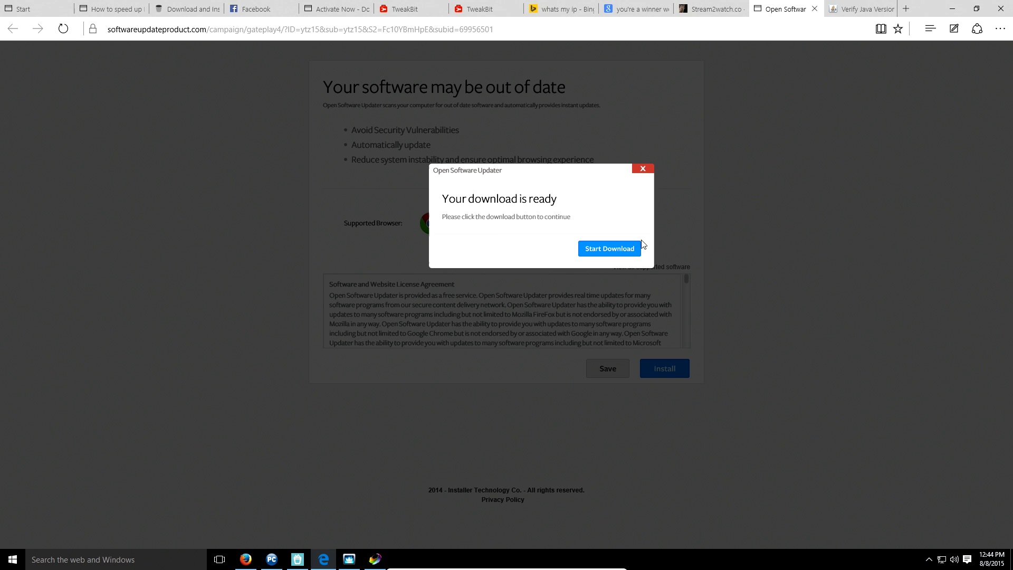
pyautogui.click(617, 254)
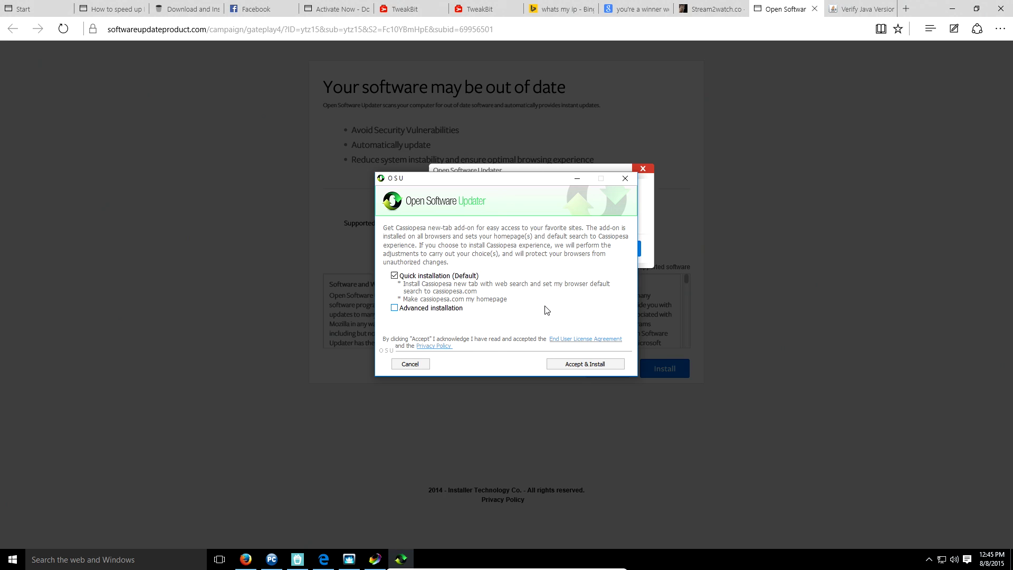
# - Accept the Cassiopesa, Wajam, VUUPC, One System Care, Optimizer Pro and Consumer Input offers
pyautogui.click(592, 368)
pyautogui.click(600, 363)
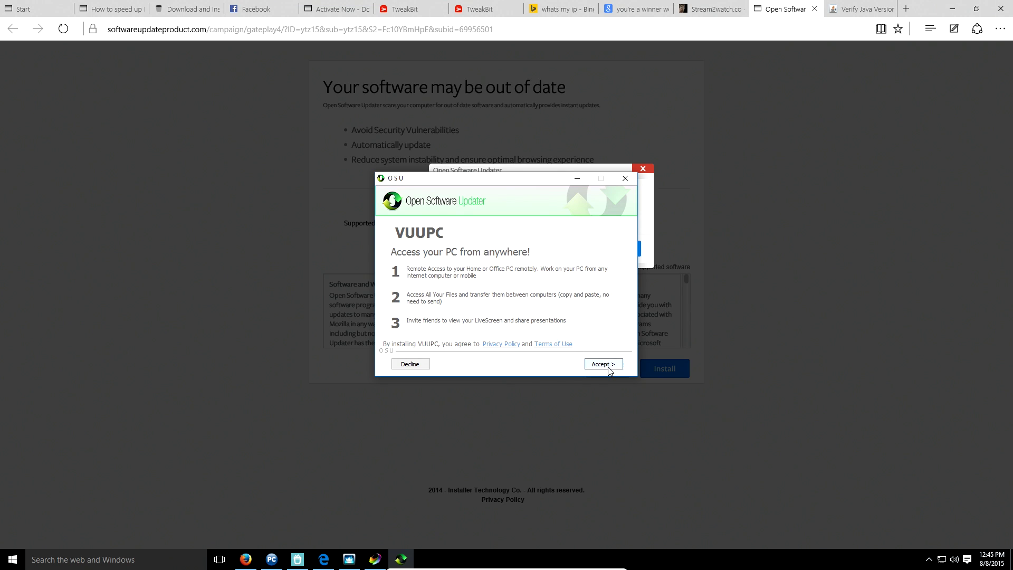
pyautogui.click(609, 369)
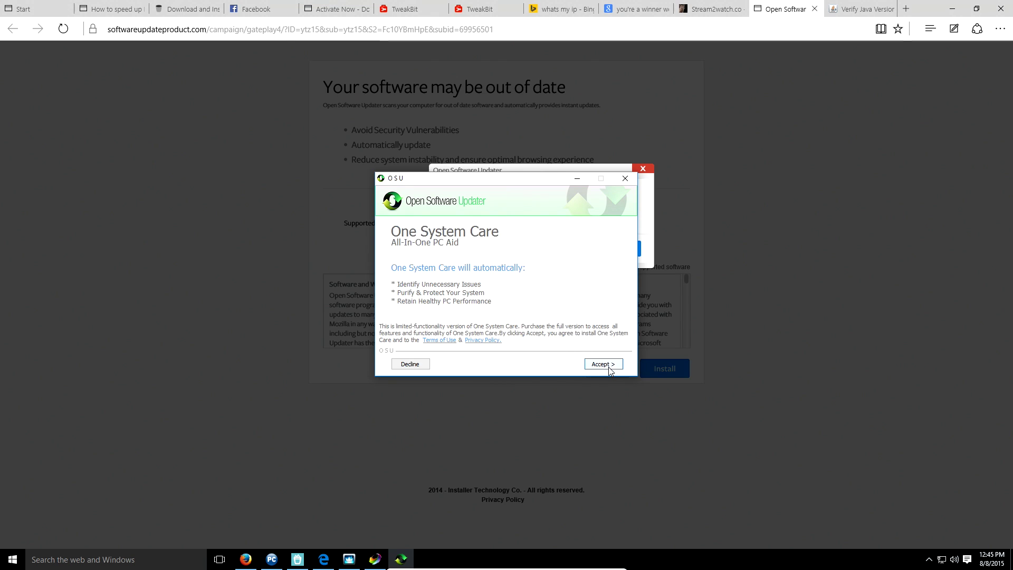
pyautogui.click(608, 369)
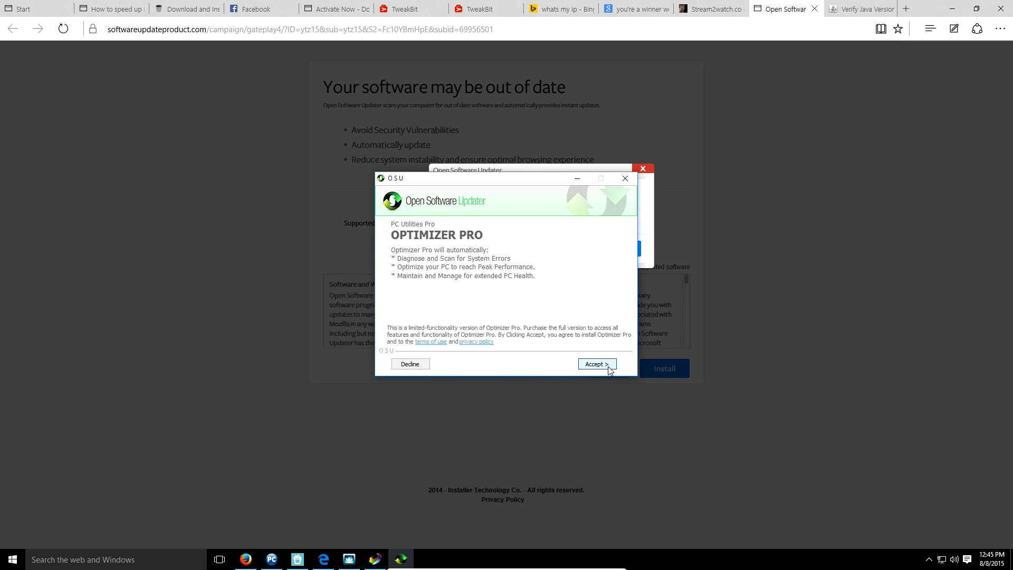
pyautogui.click(609, 369)
pyautogui.click(608, 369)
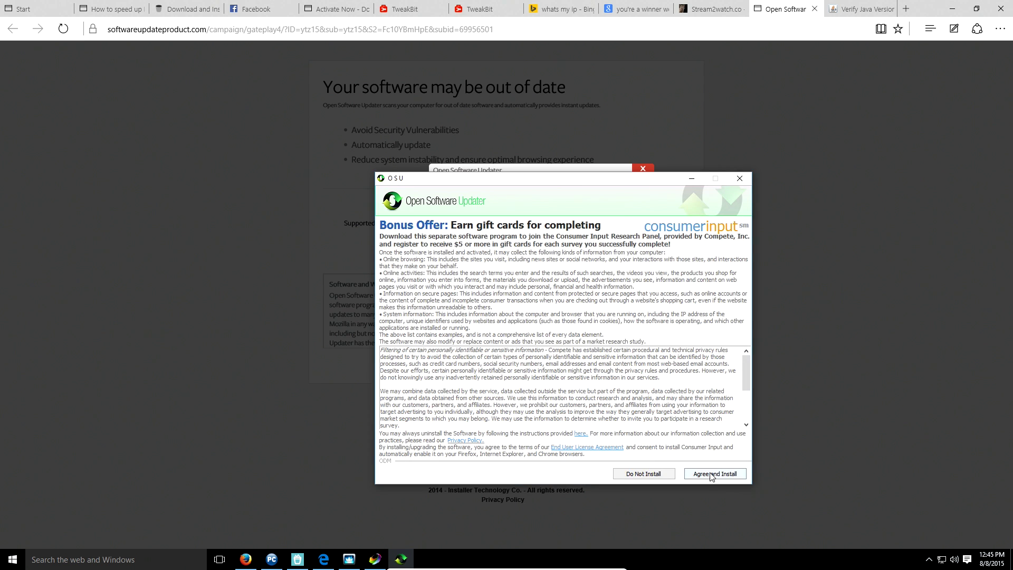
pyautogui.click(707, 474)
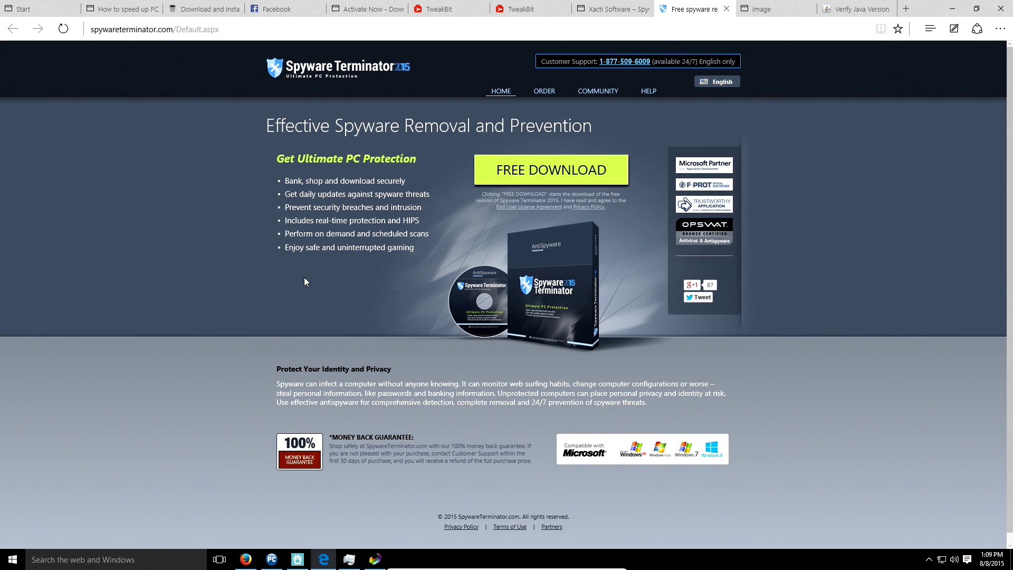
# - Start the FREE DOWNLOAD of Spyware Terminator on spywareterminator.com
pyautogui.click(539, 172)
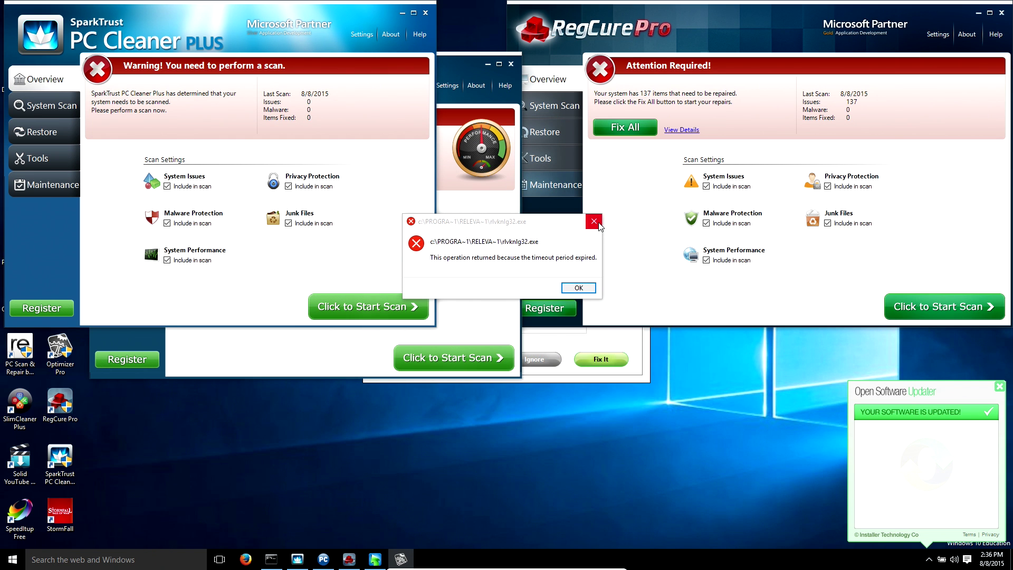
# - Dismiss the timeout error, move MyTurboPC aside, and snap PC Cleaner Plus to the left half
pyautogui.click(595, 222)
pyautogui.click(490, 83)
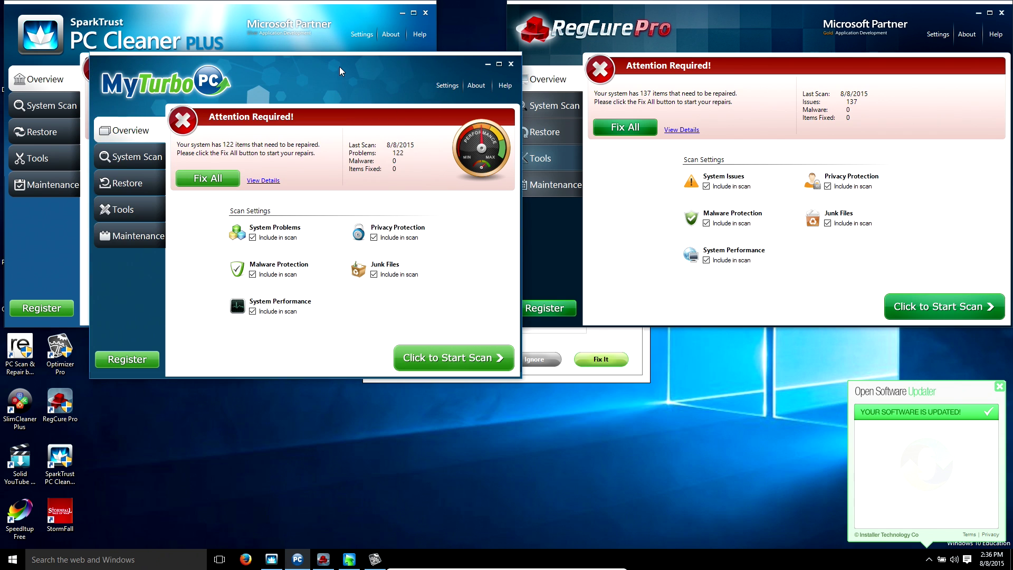
pyautogui.moveTo(340, 71)
pyautogui.mouseDown()
pyautogui.moveTo(604, 316)
pyautogui.moveTo(1012, 238)
pyautogui.mouseUp()
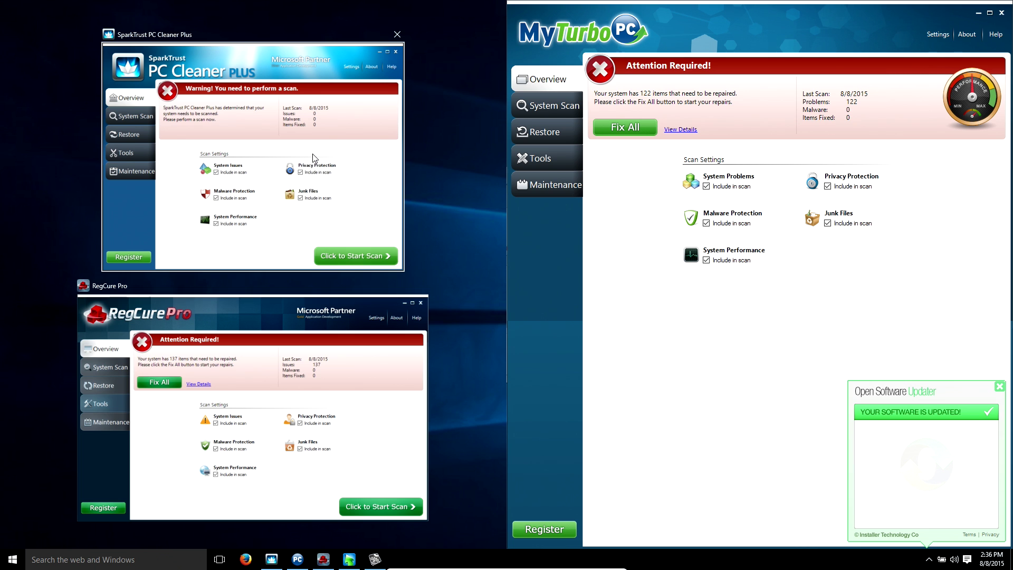
pyautogui.press('super+Left')
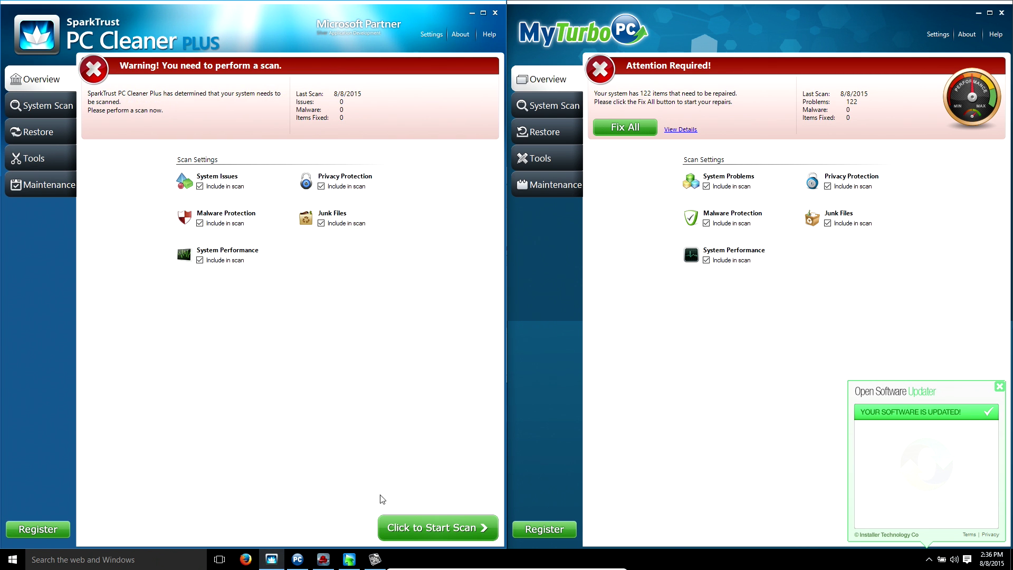
# - Close the MyCleanPC scan results window
pyautogui.click(299, 560)
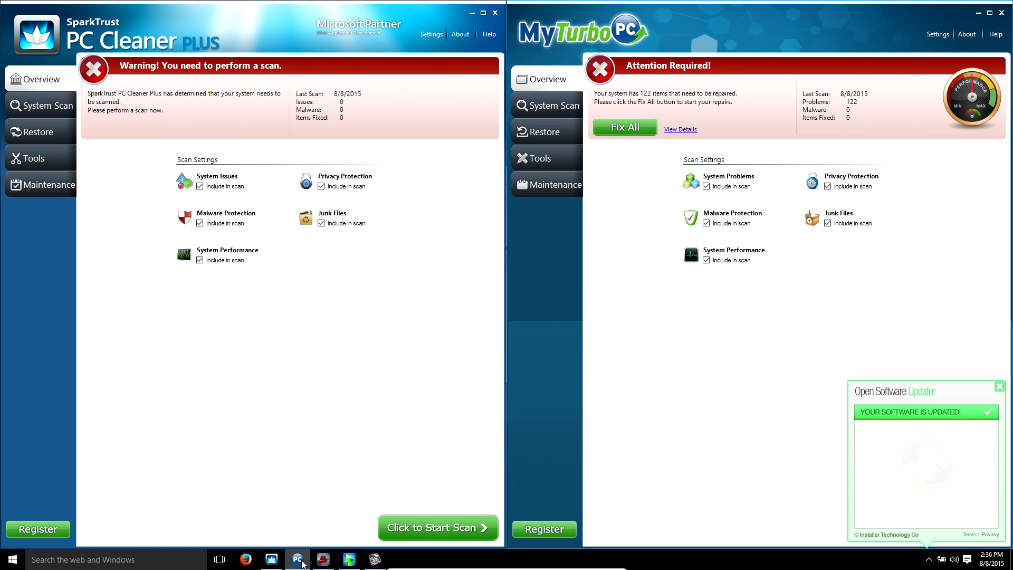
pyautogui.click(348, 560)
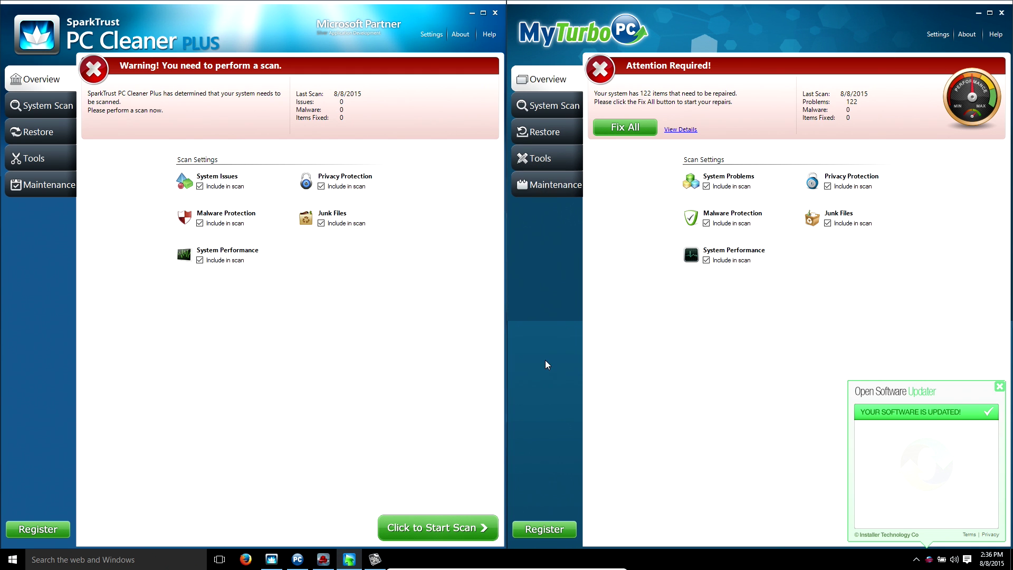
pyautogui.click(545, 359)
# - Centre RegCure Pro, then try exiting both RegCure Pro and SparkTrust PC Cleaner Plus
pyautogui.click(324, 560)
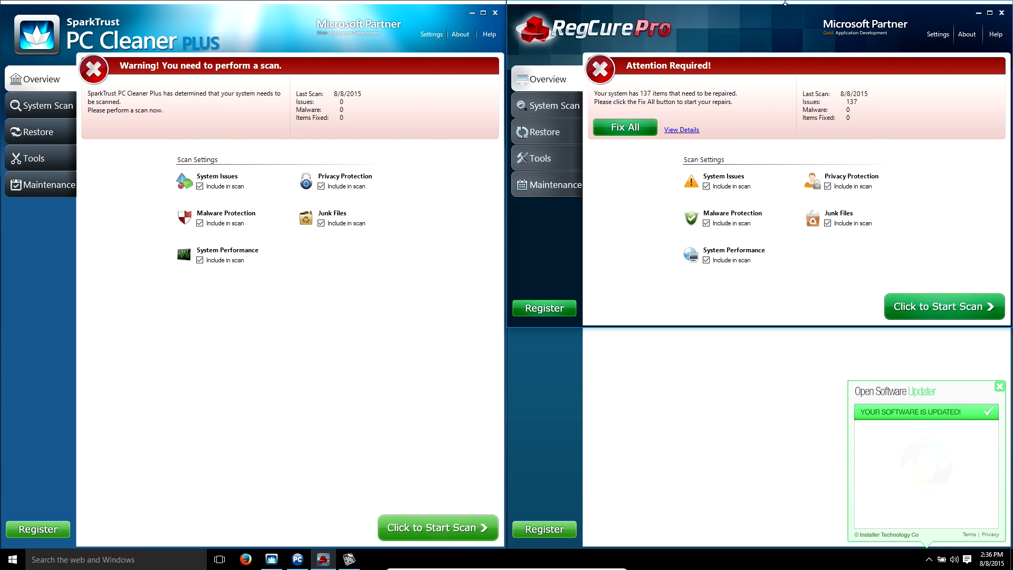
pyautogui.moveTo(745, 31)
pyautogui.mouseDown()
pyautogui.moveTo(428, 265)
pyautogui.moveTo(417, 285)
pyautogui.mouseUp()
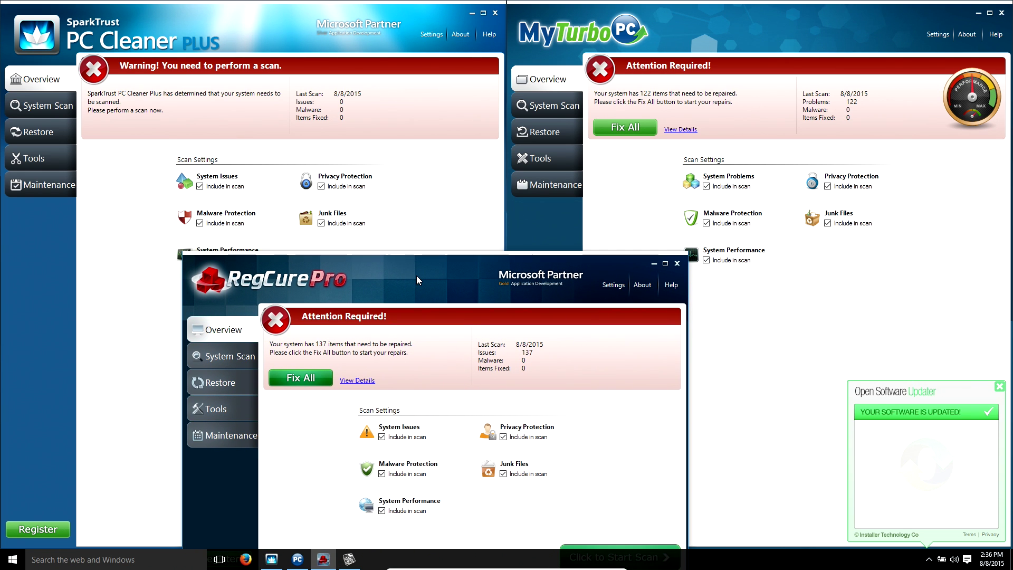
pyautogui.moveTo(417, 281); pyautogui.dragTo(415, 261)
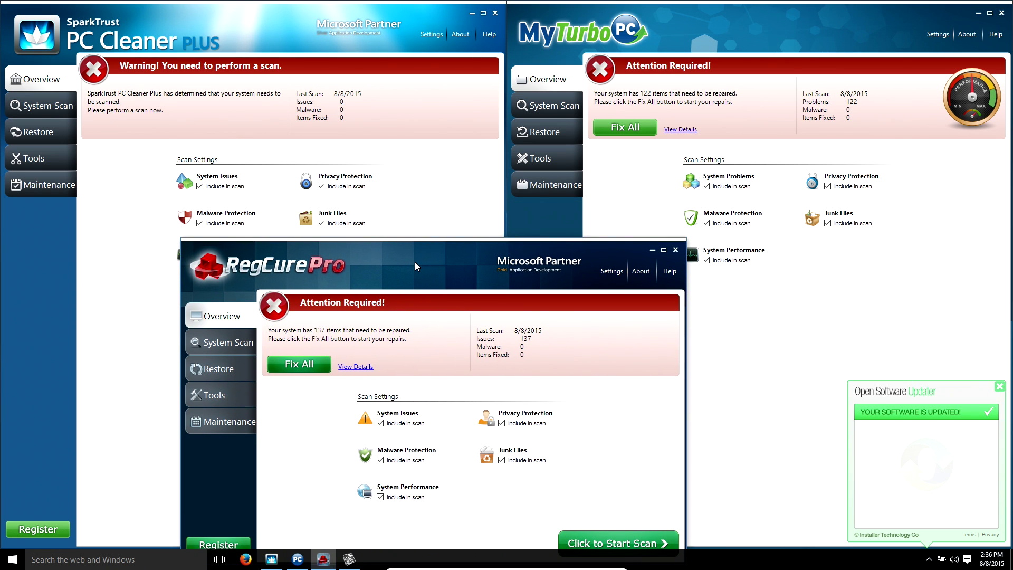
pyautogui.click(675, 249)
pyautogui.click(496, 13)
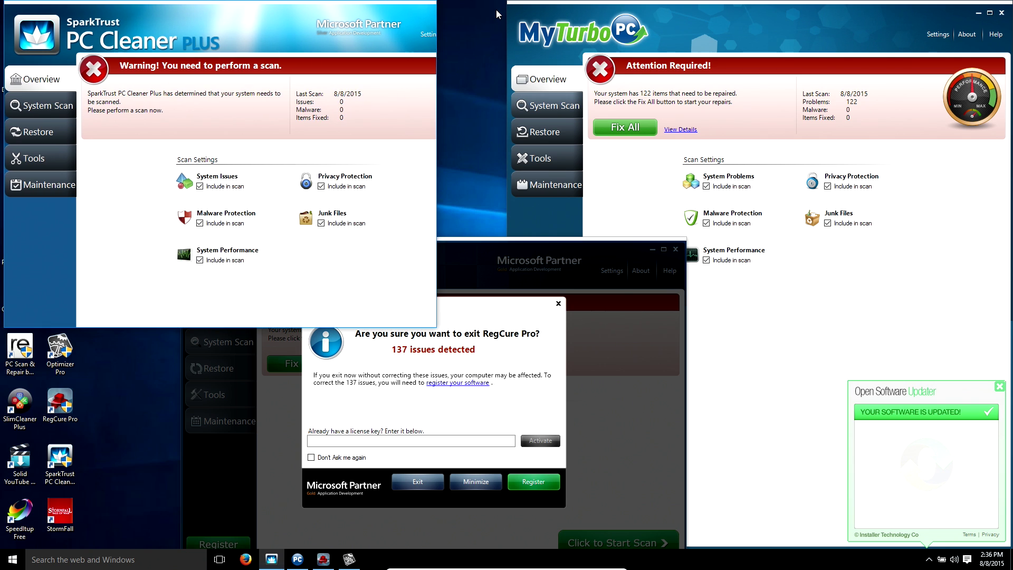
# - Try exiting MyTurboPC, then launch Ninja Loader from the hidden tray icons
pyautogui.click(1002, 14)
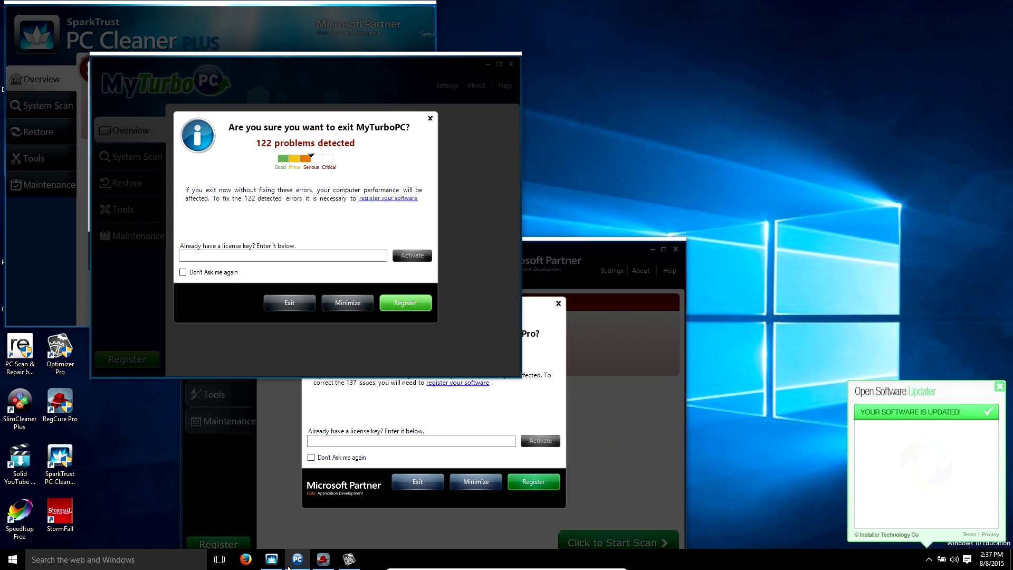
pyautogui.click(930, 559)
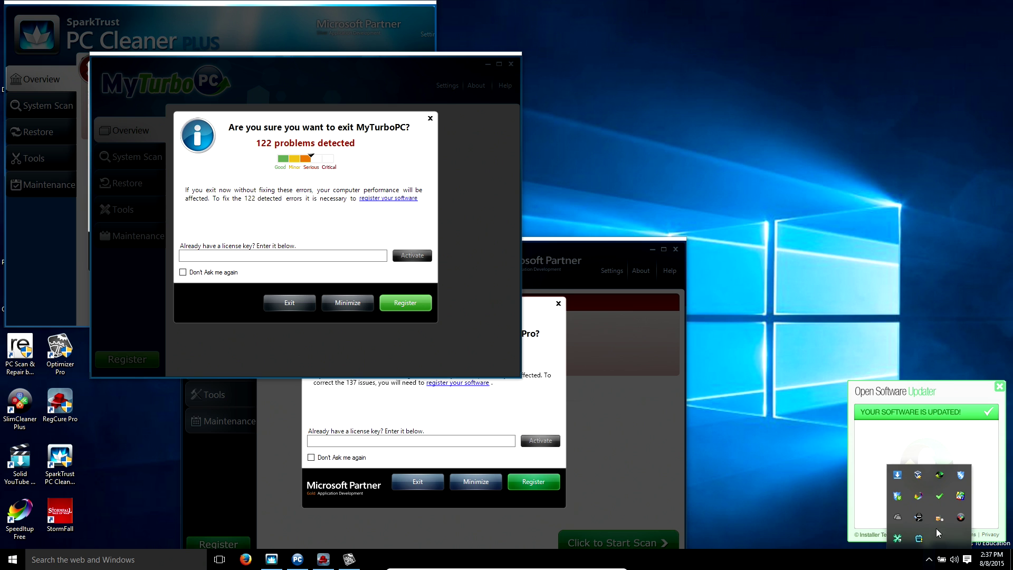
pyautogui.click(920, 523)
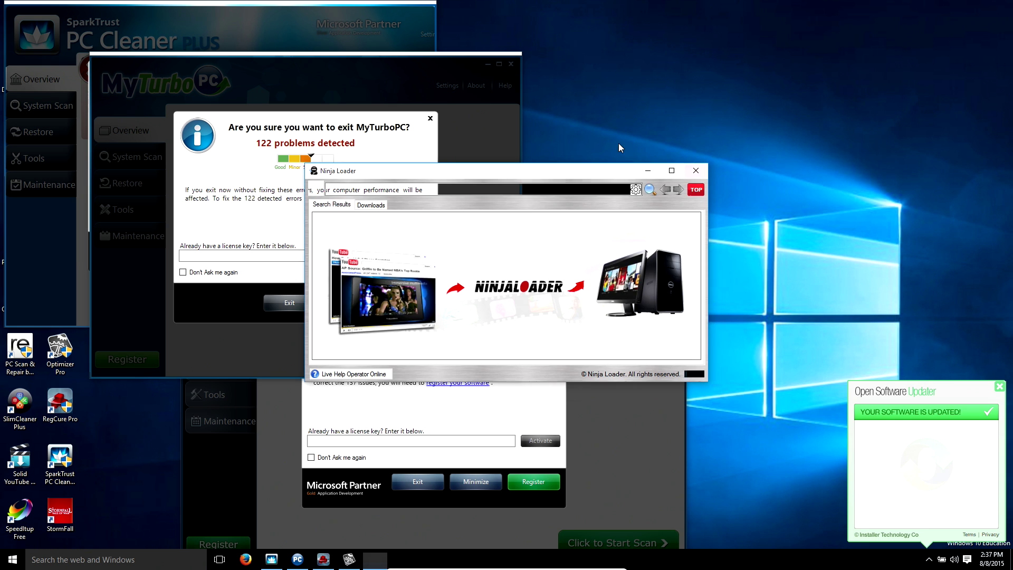